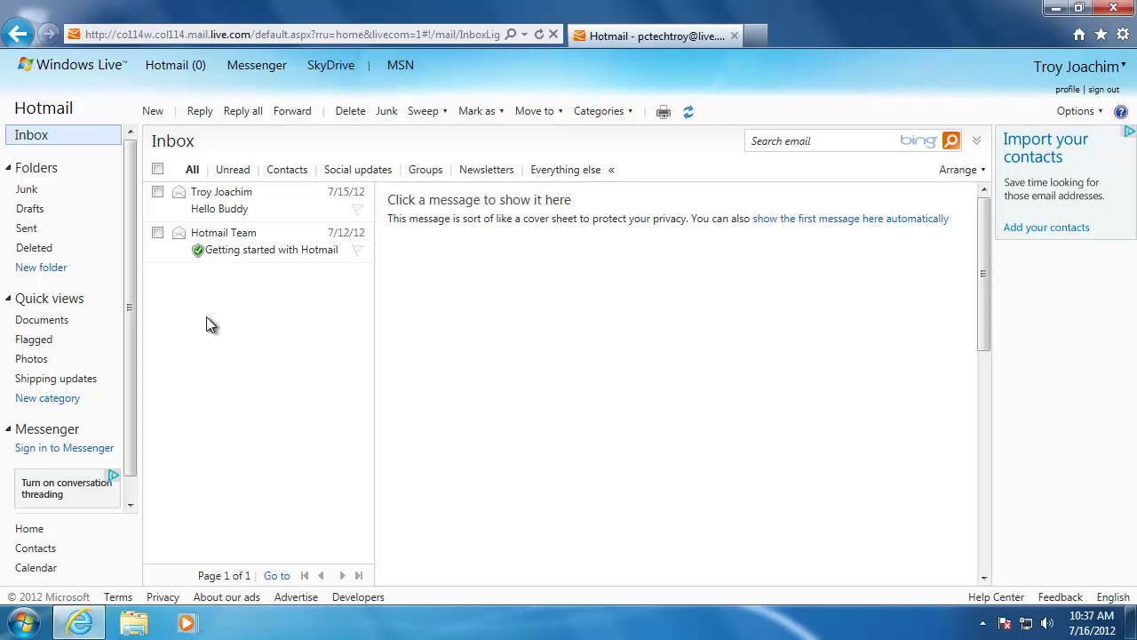
Create a new email to your own Hotmail address with the subject 'Test Message'.
left_click(155, 112)
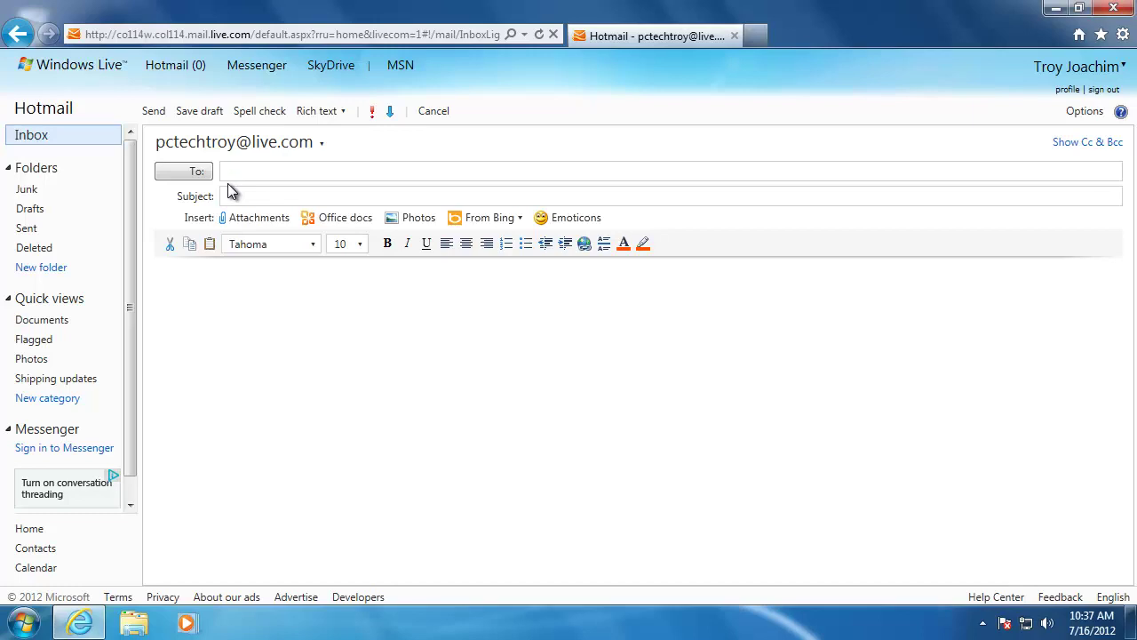
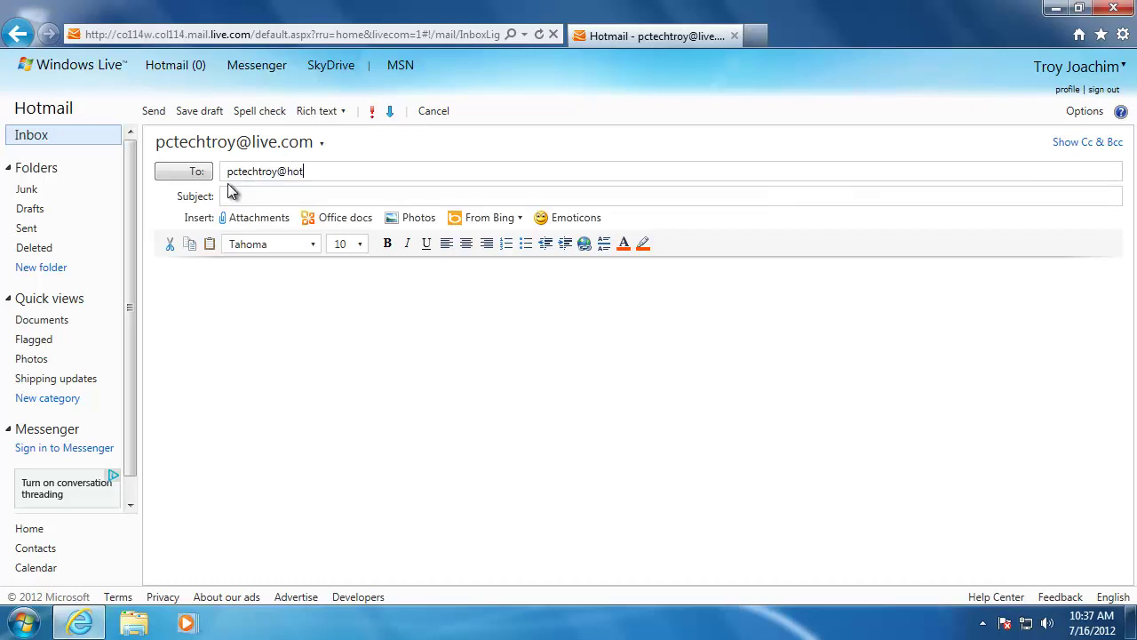
key("Return")
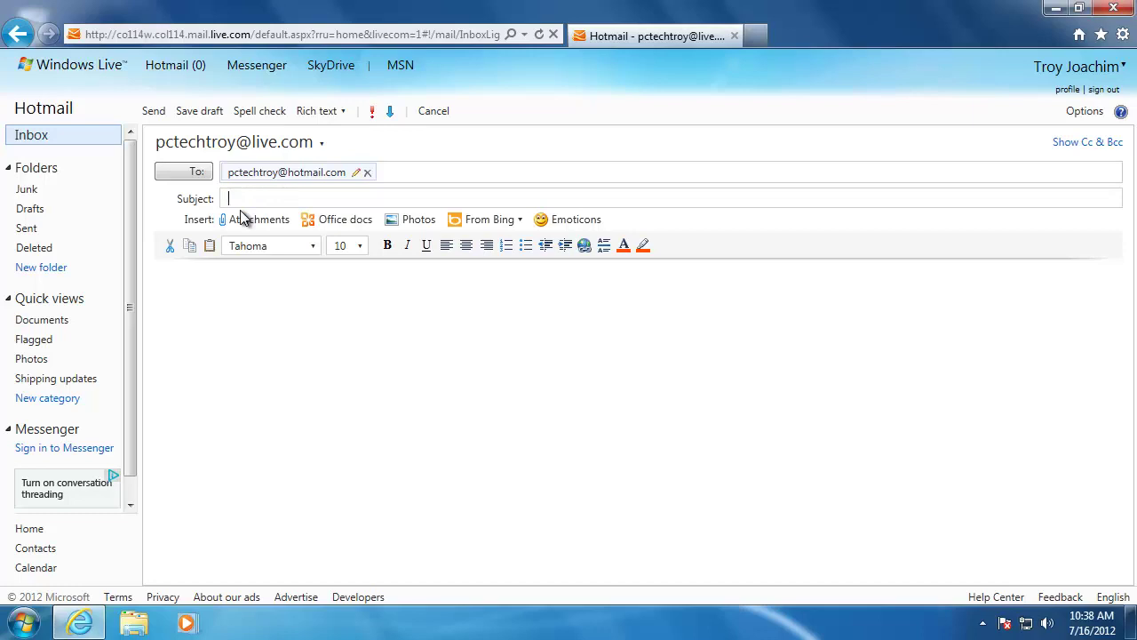
type("Test Message")
Paste the copied Lorem ipsum paragraphs into the message body.
right_click(165, 277)
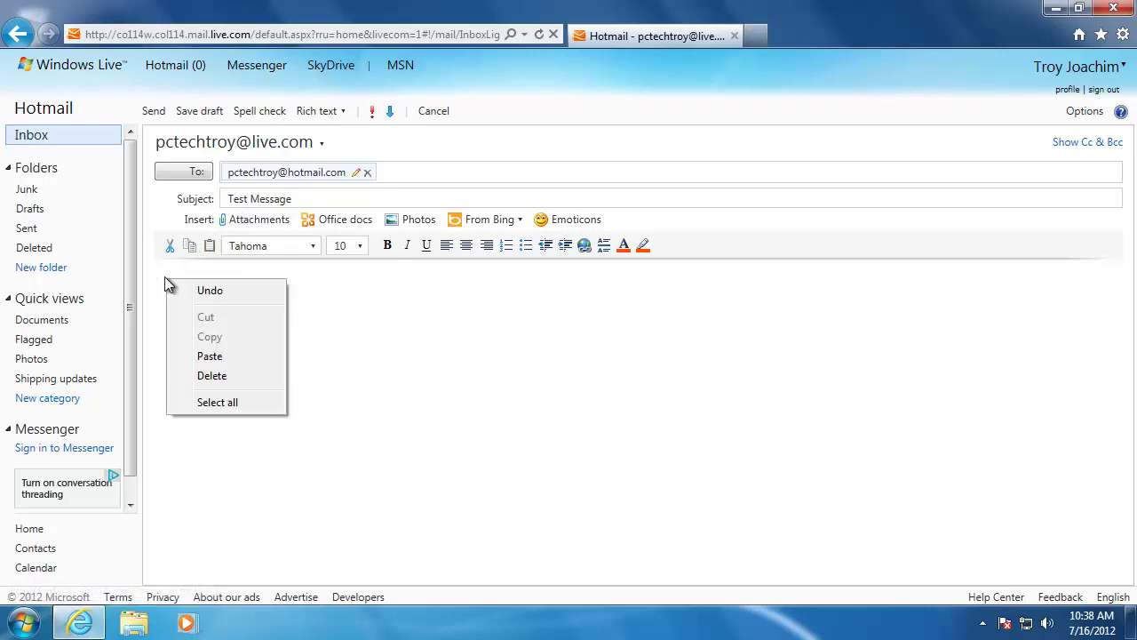
left_click(211, 357)
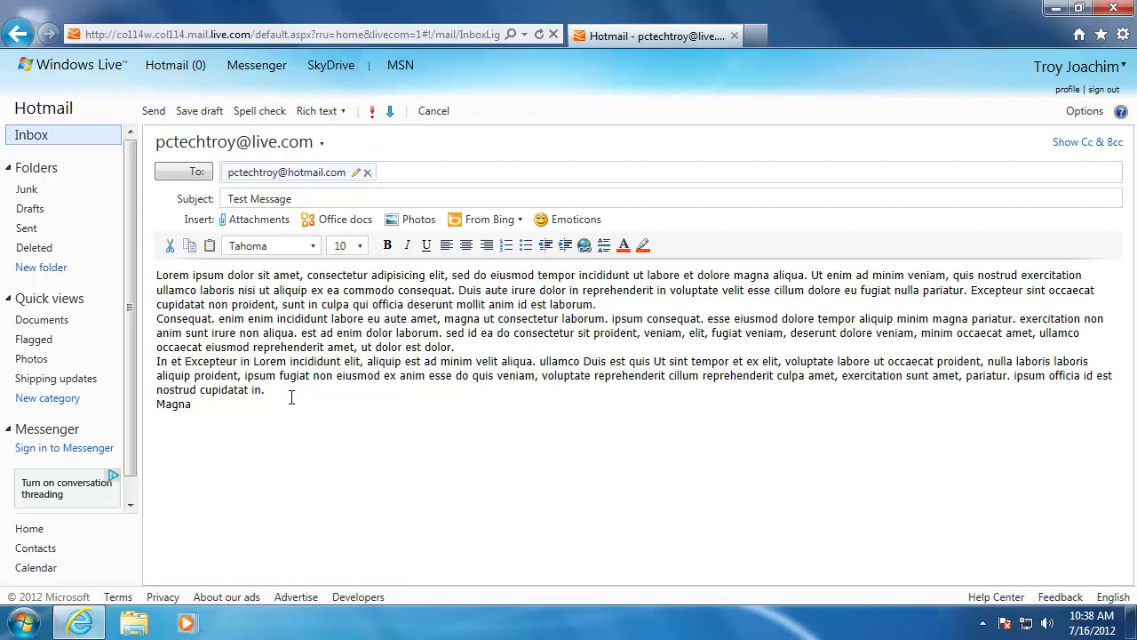
Attach Koala.jpg from Pictures > Sample Pictures to the draft.
left_click(263, 220)
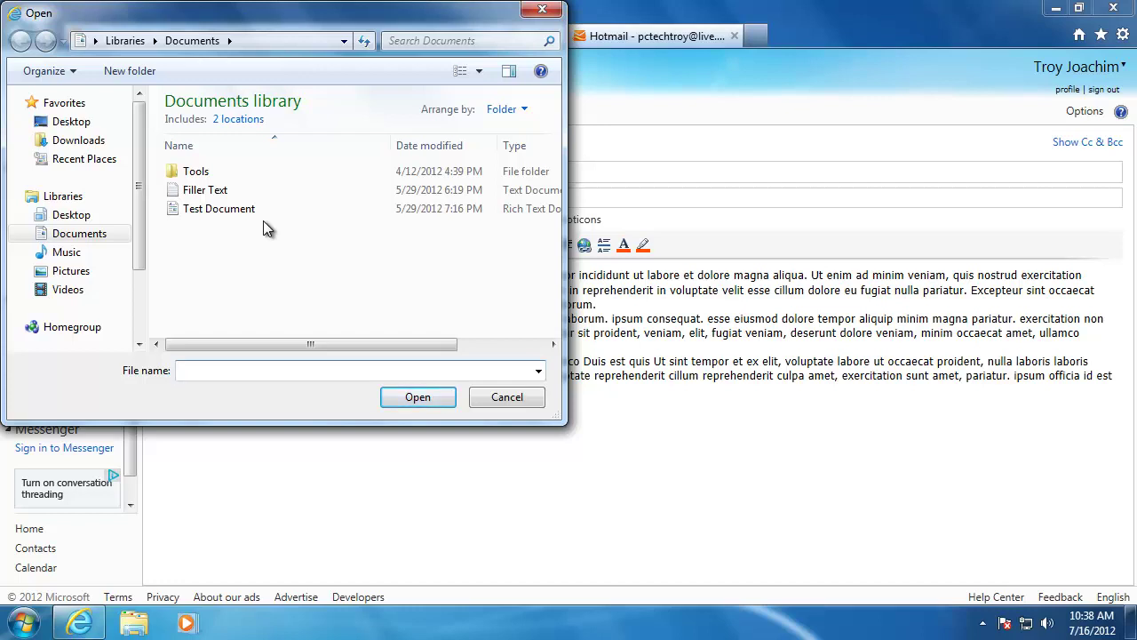
left_click(73, 271)
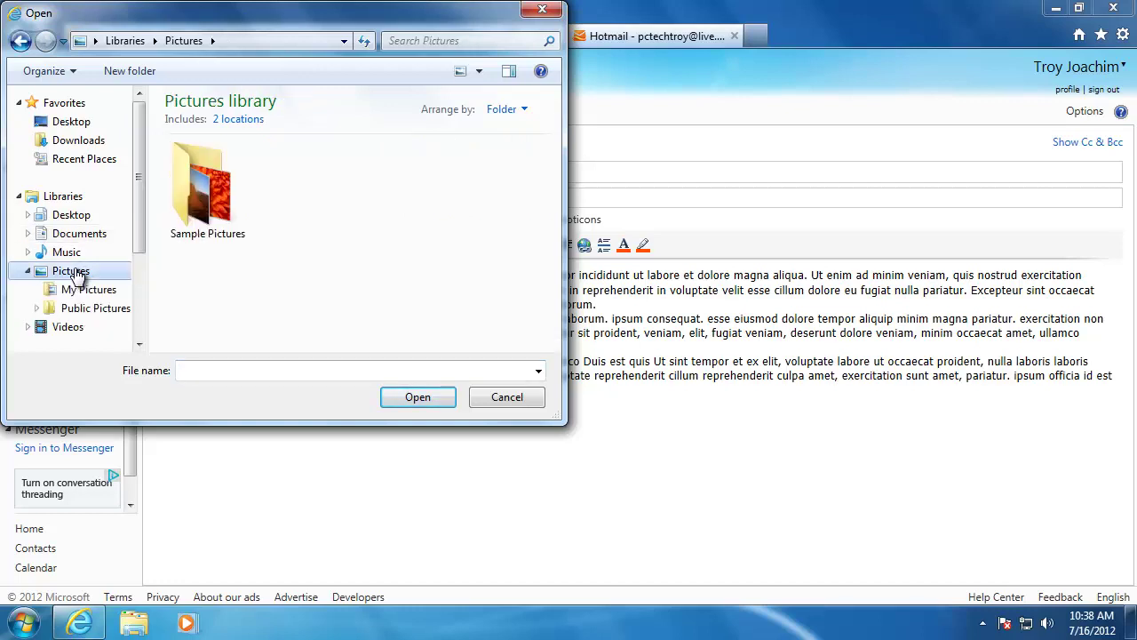
double_click(201, 194)
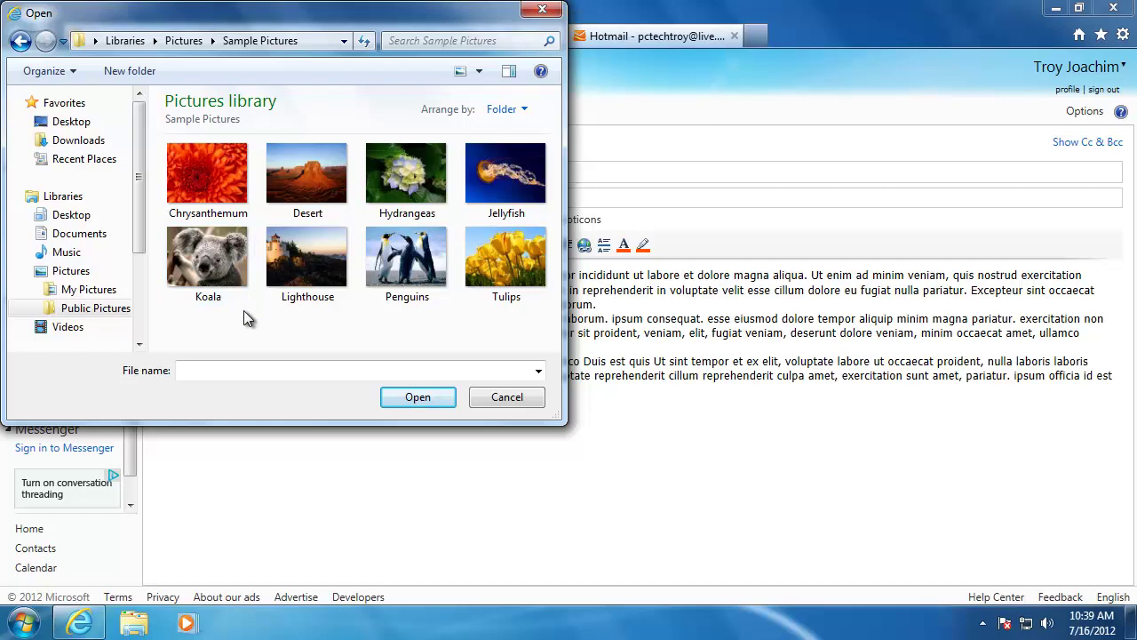
double_click(213, 263)
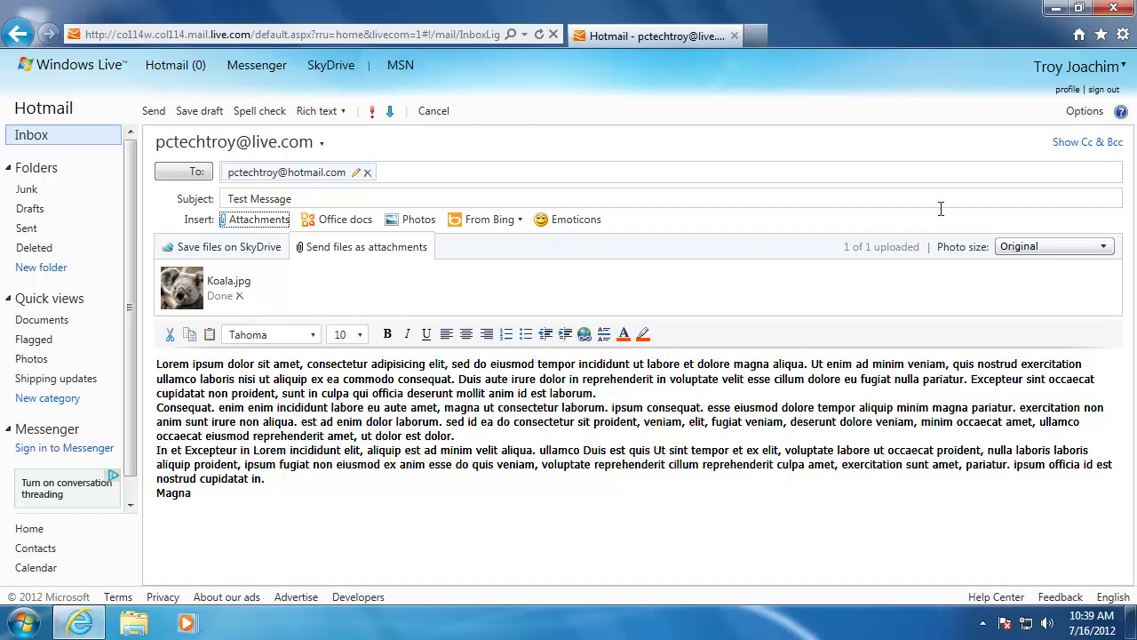
Reveal the Cc and Bcc fields on the draft, leaving both blank.
left_click(1071, 144)
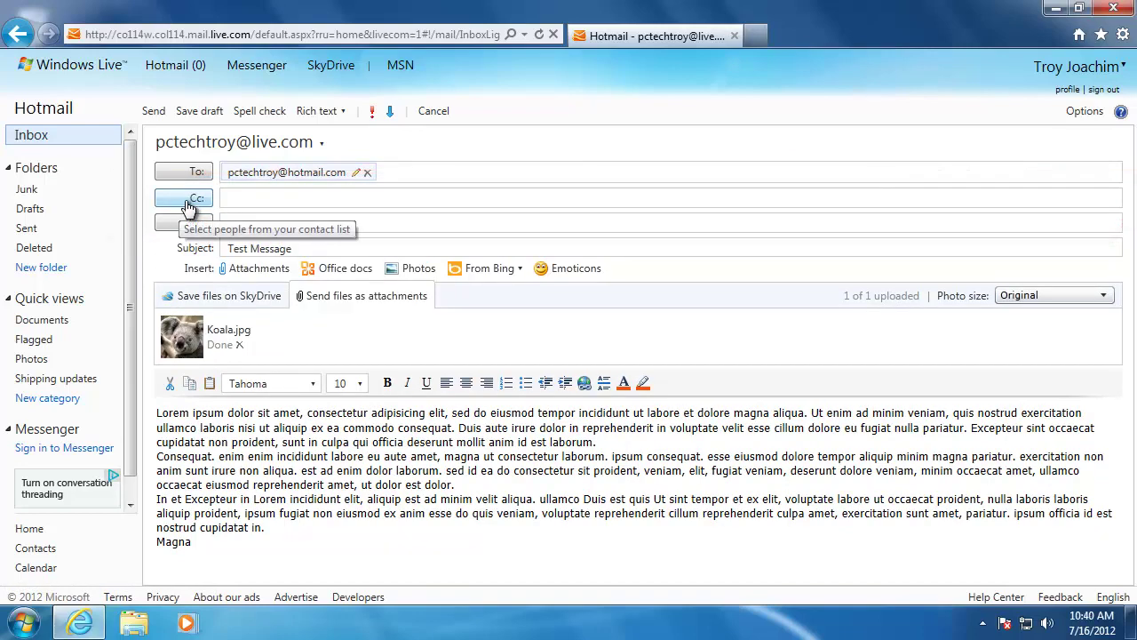
left_click(228, 198)
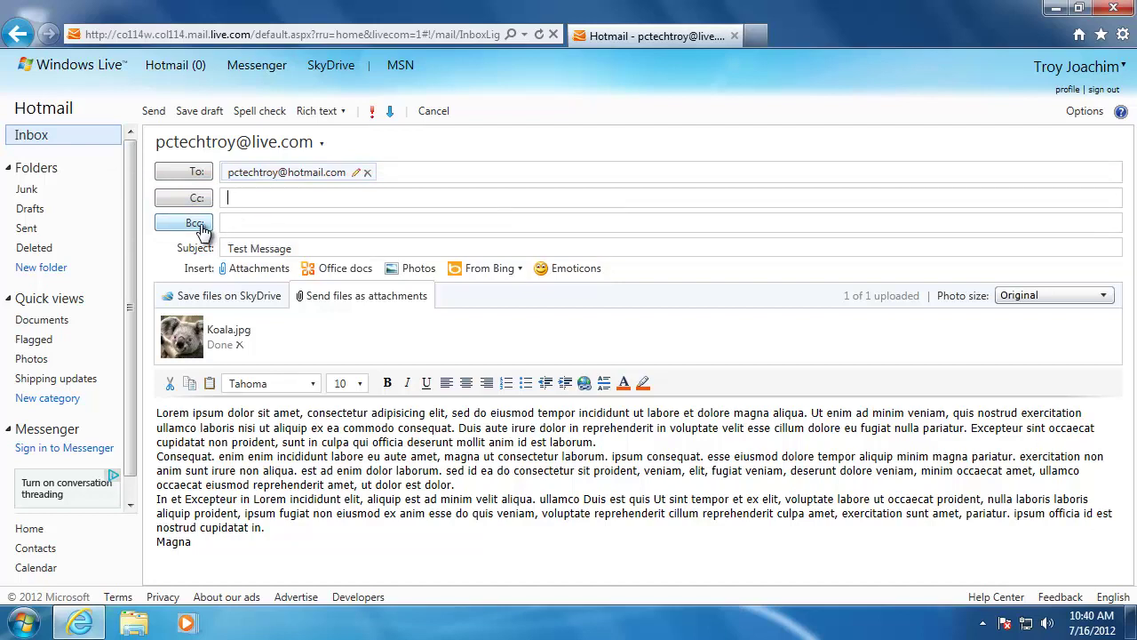
left_click(226, 222)
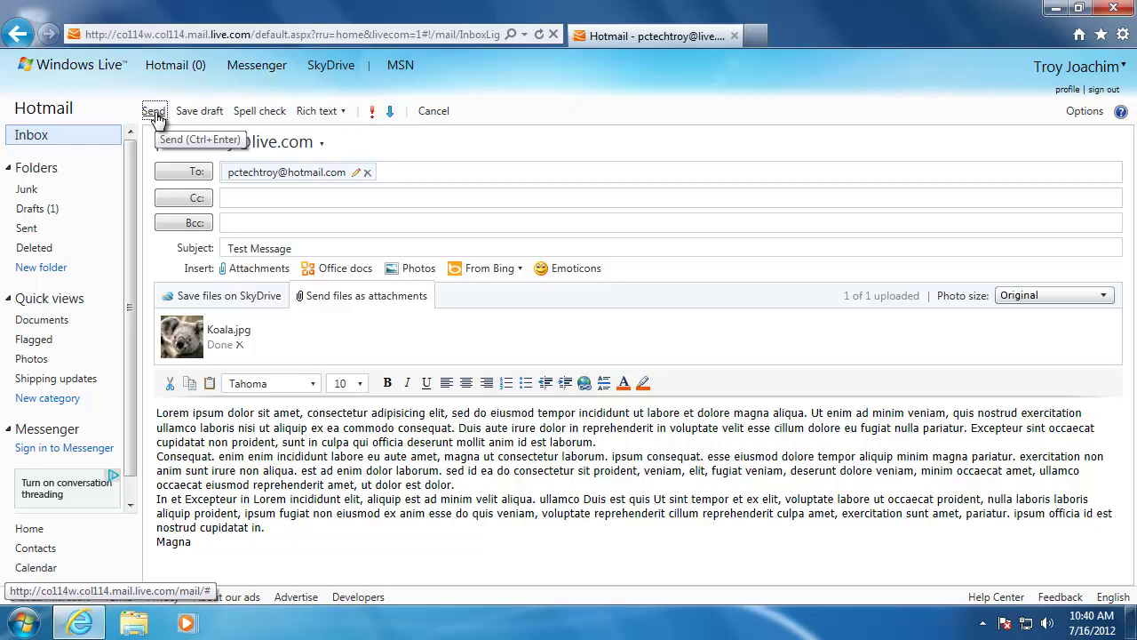
Send the Test Message email, then open the Hello Buddy message and reply to it.
left_click(154, 114)
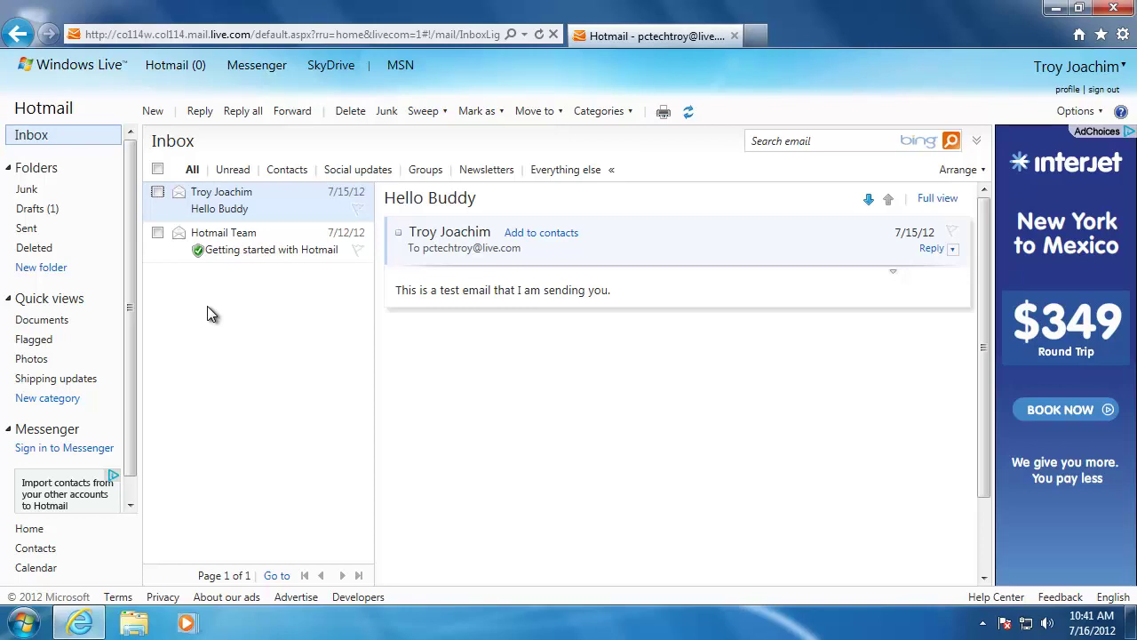
double_click(217, 212)
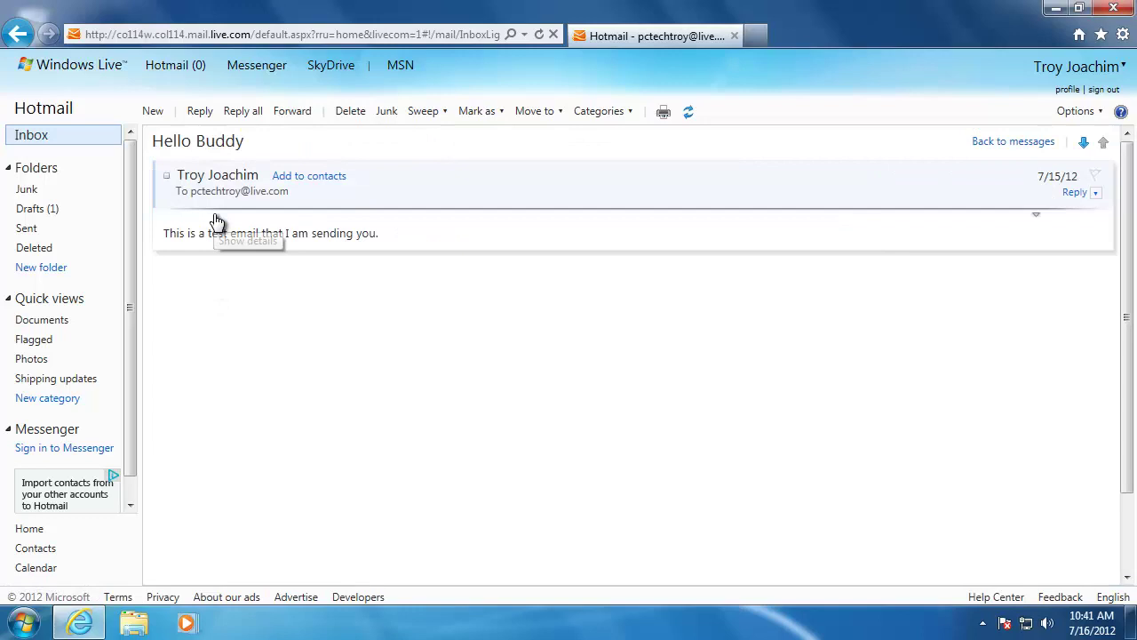
left_click(200, 112)
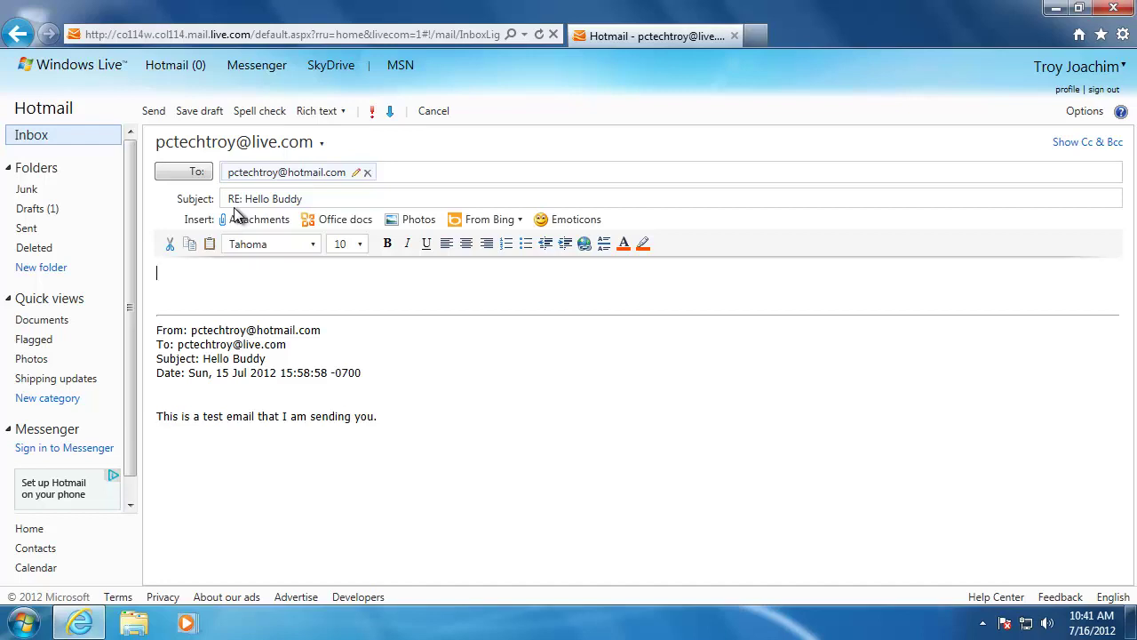
Reply 'This is a message.' to Hello Buddy and send it despite the attachment warning.
left_click_drag(156, 415, 370, 444)
left_click(371, 462)
left_click(185, 283)
type("This is a message")
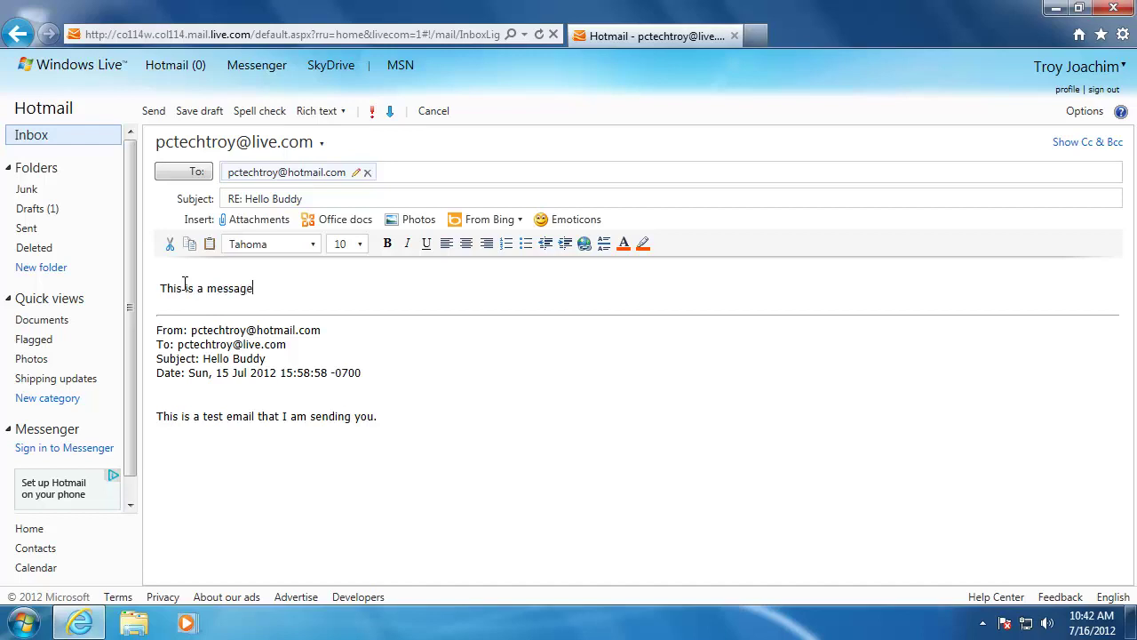
type(".")
left_click(153, 111)
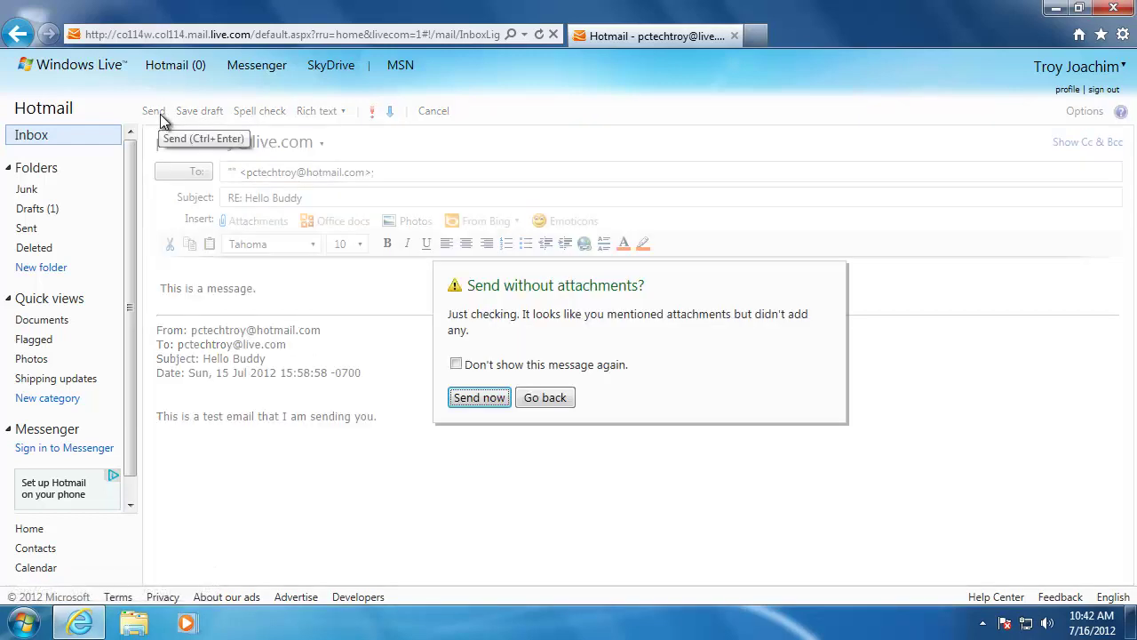
left_click(471, 397)
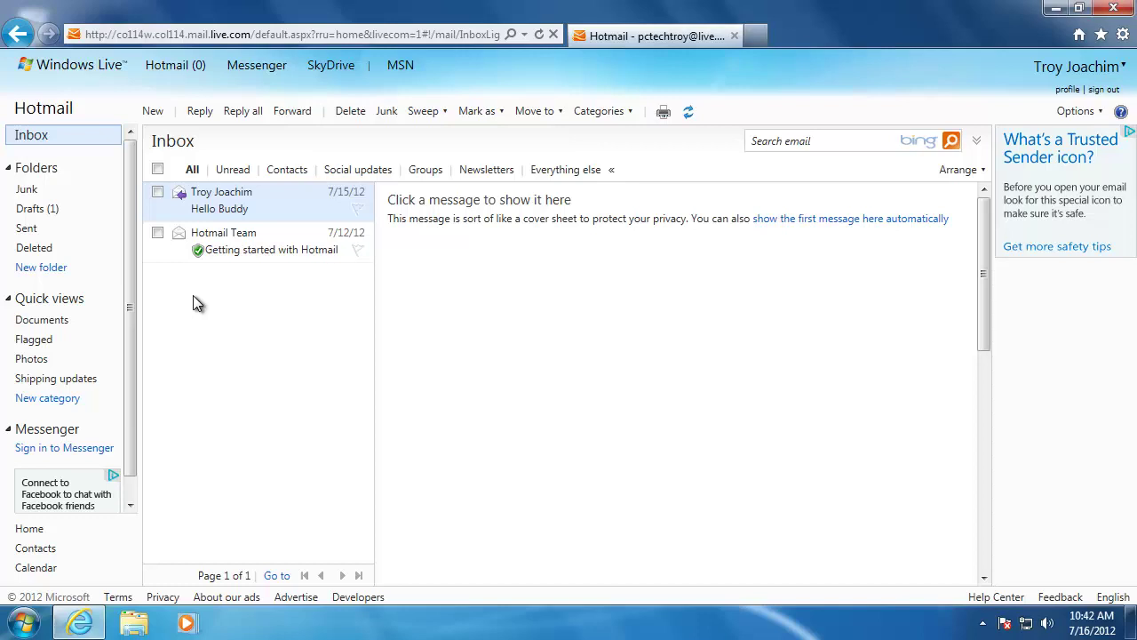
Forward the Getting started with Hotmail message, typing 'Message' above the quoted original.
left_click(157, 233)
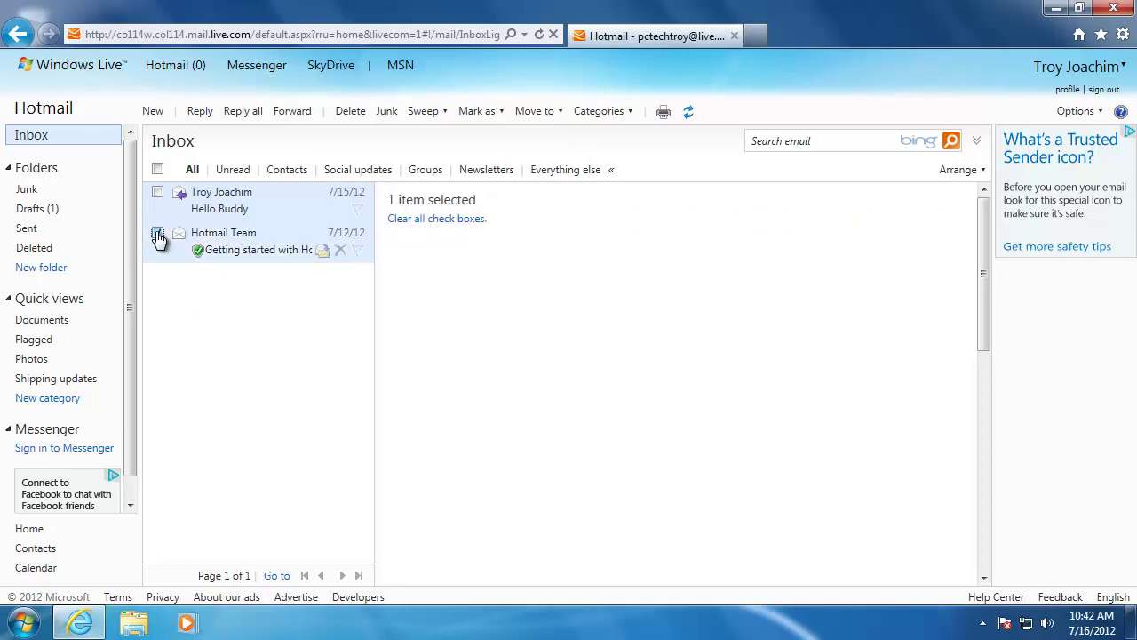
left_click(298, 114)
left_click(252, 171)
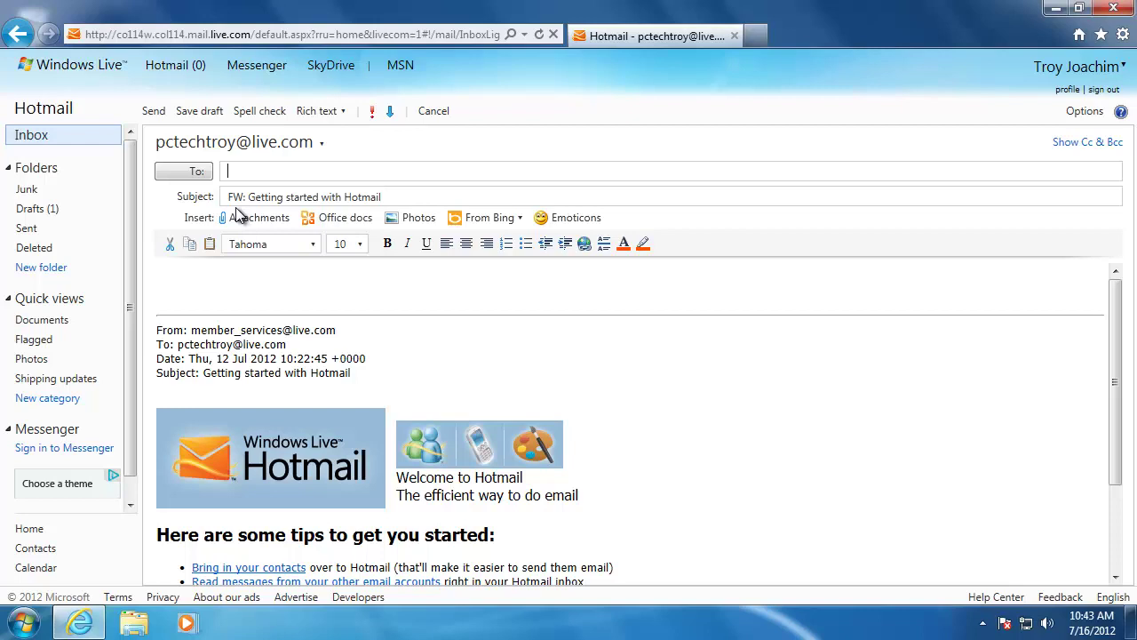
left_click(223, 269)
type("Message")
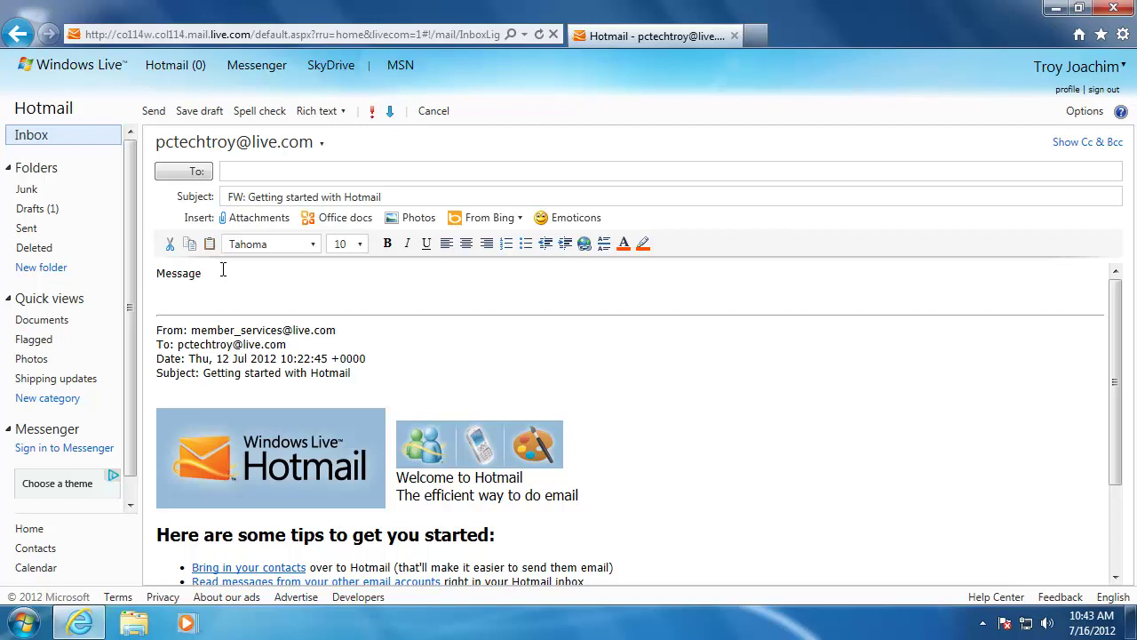